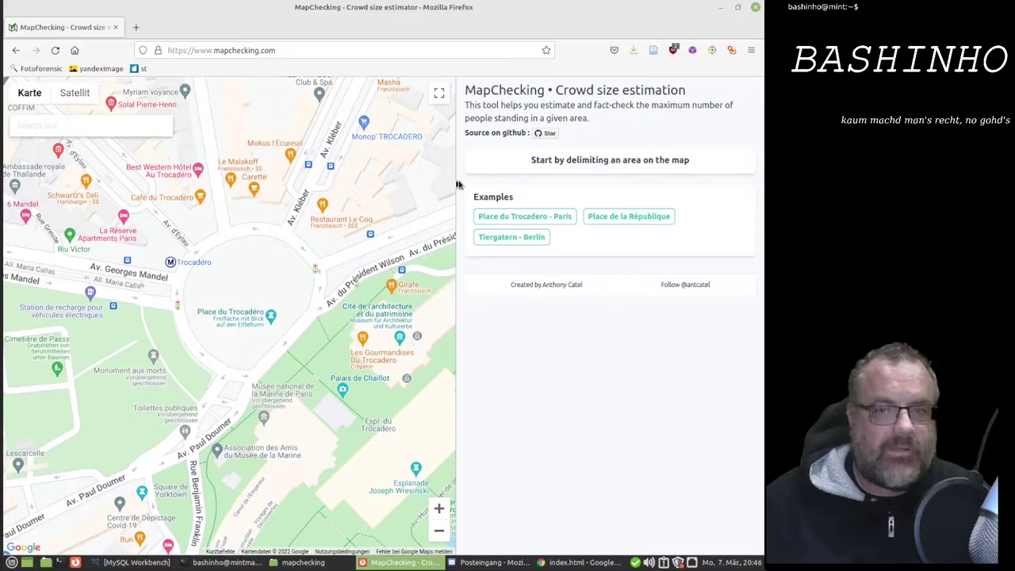
Step: Load the Tiergarten - Berlin example and set crowd density to 1.45 per sqm, estimating 77902 people
left_click(512, 237)
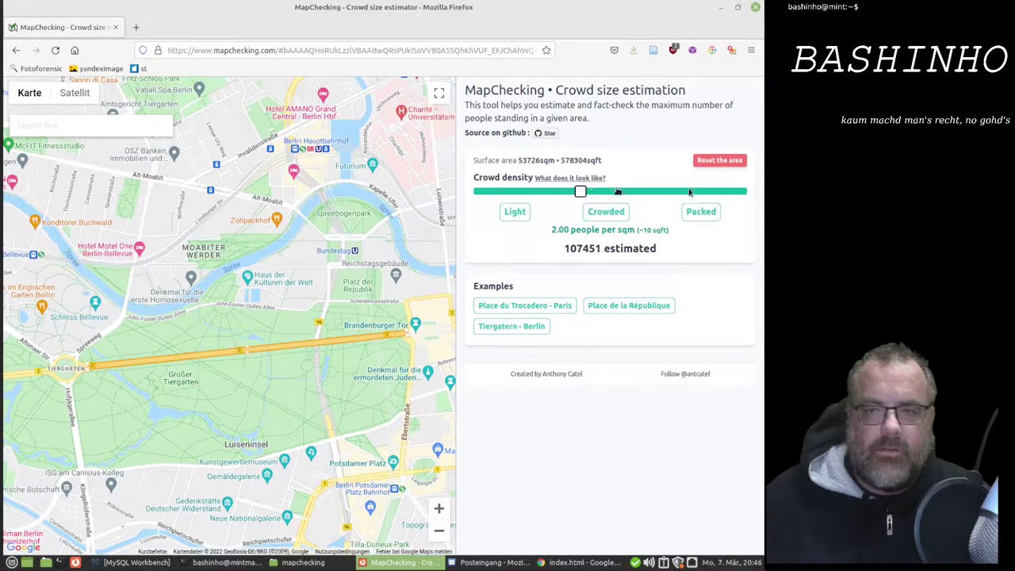
left_click_drag(582, 195, 763, 214)
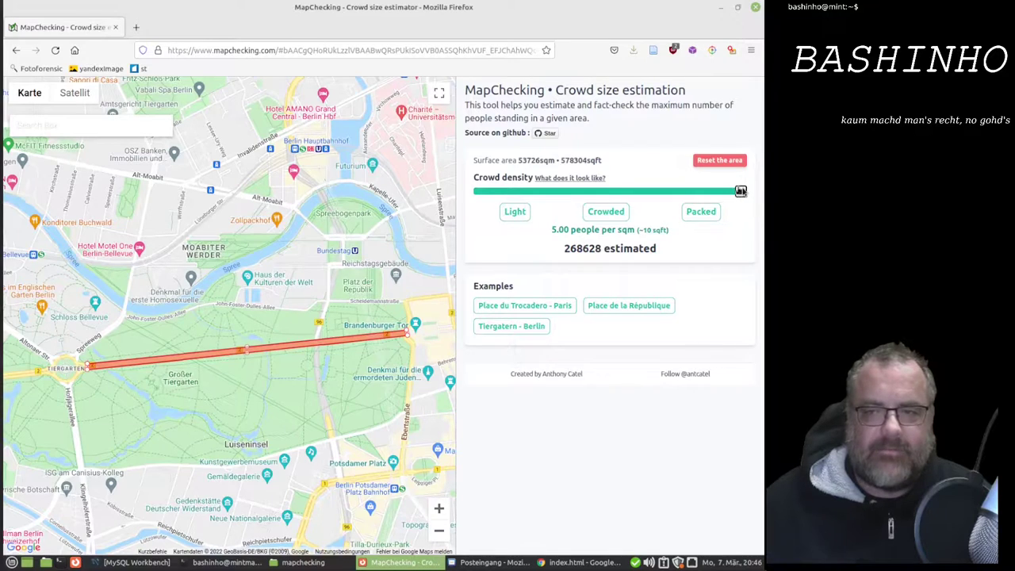
left_click_drag(740, 192, 558, 199)
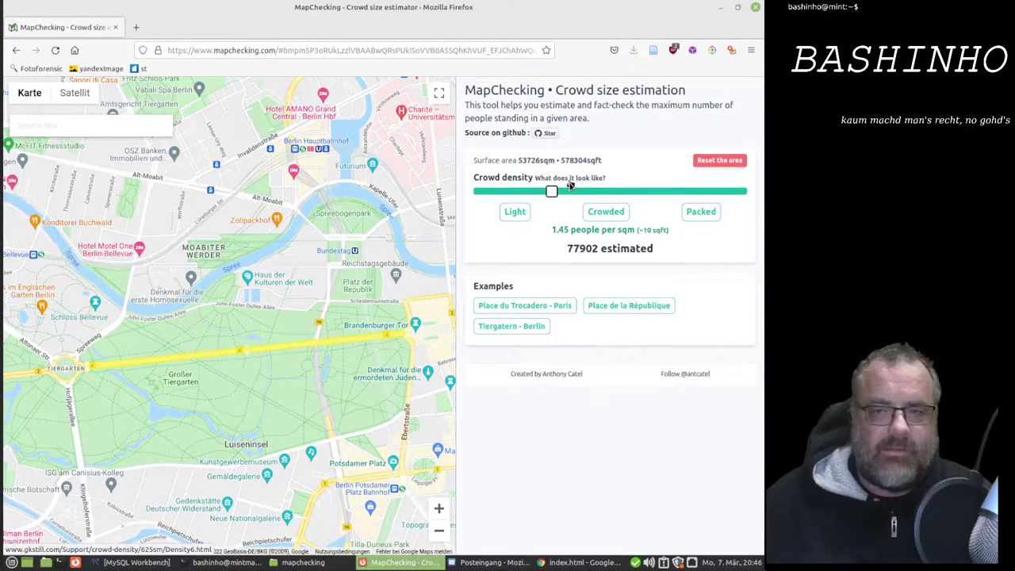
Step: Open the 'What does it look like?' density reference page and scroll through its images
left_click(583, 181)
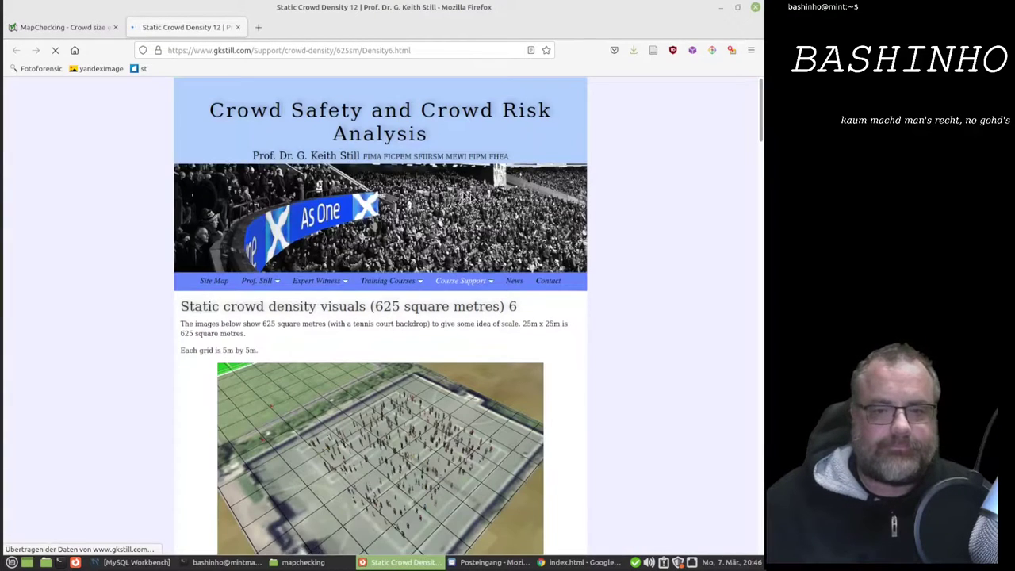
scroll(261, 175, "down", 3)
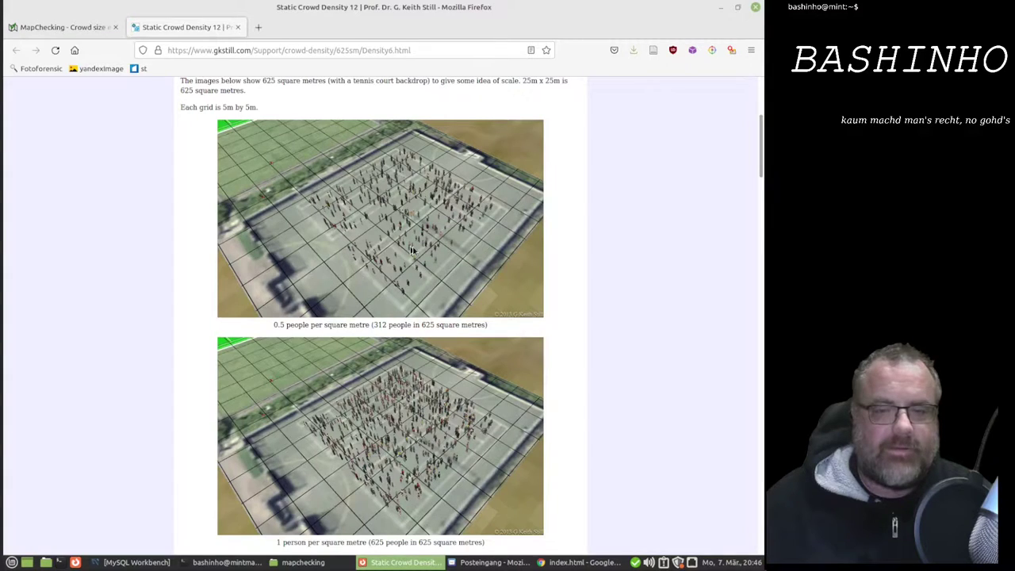
scroll(411, 250, "down", 6)
scroll(411, 206, "up", 5)
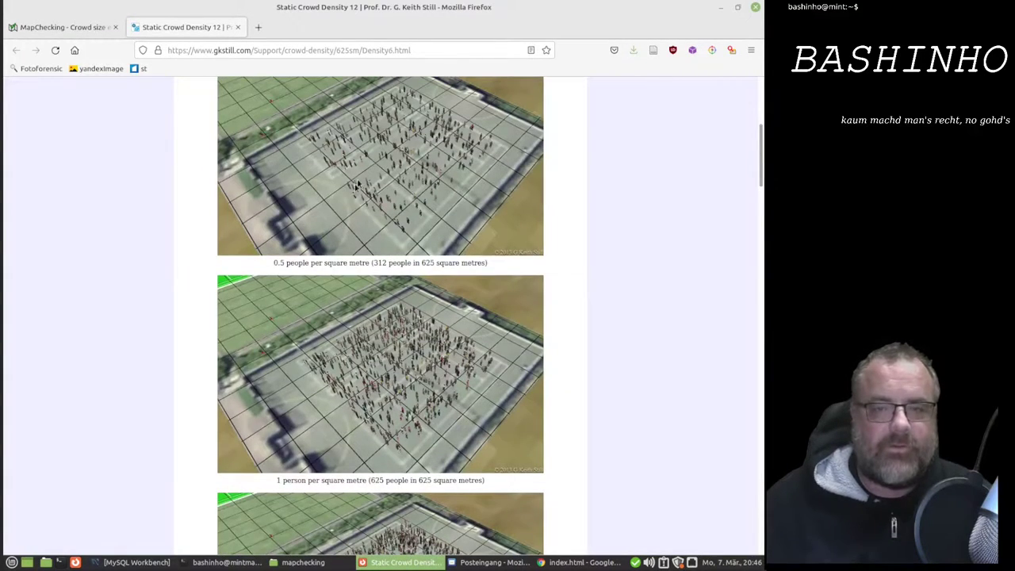
scroll(357, 183, "down", 3)
scroll(373, 214, "down", 3)
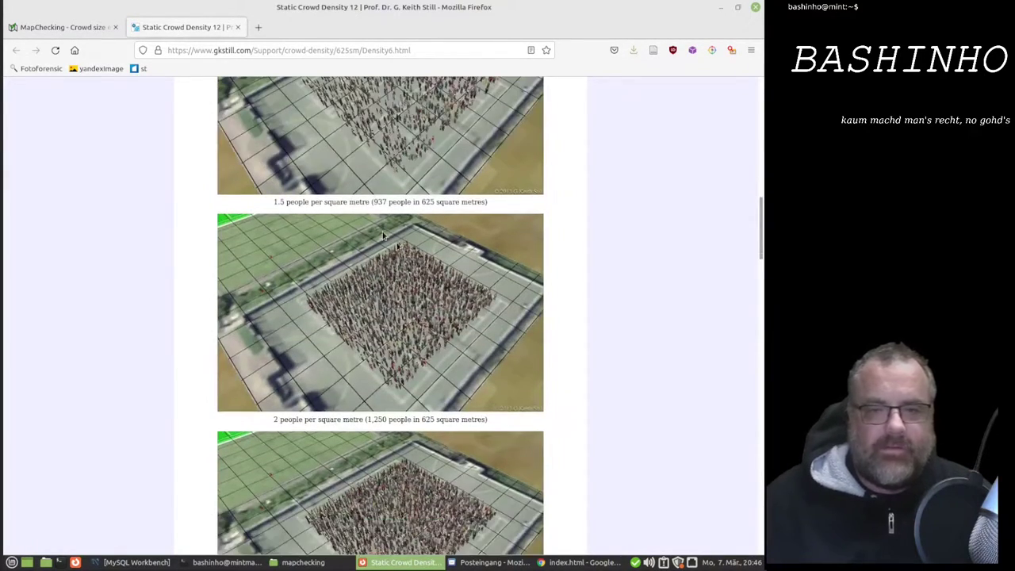
Step: Zoom the page to 150% and compare the crowd images up to 5 people per sqm
key("ctrl+plus")
key("ctrl+plus")
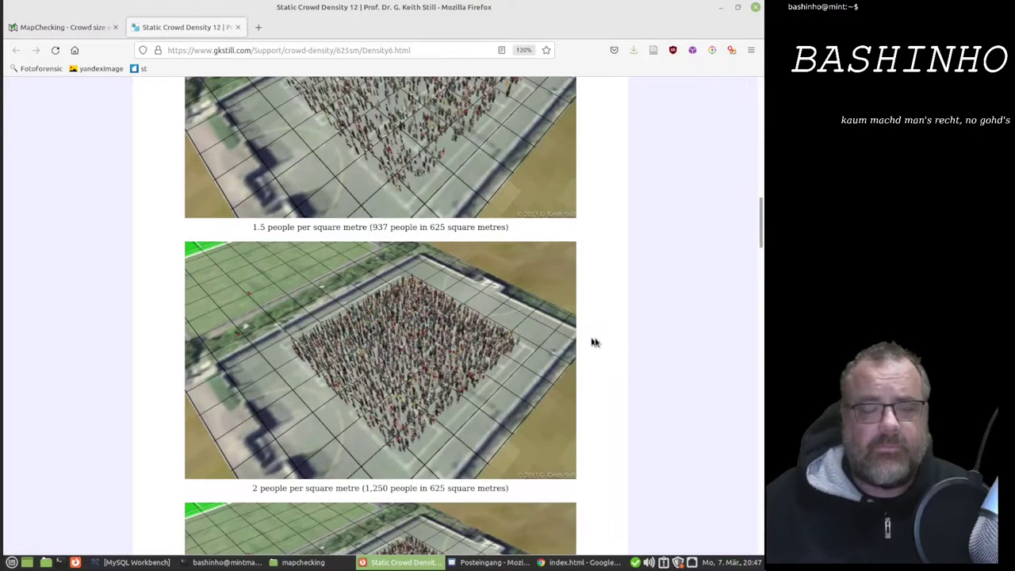
key("ctrl+plus")
key("ctrl+plus")
scroll(596, 338, "down", 1)
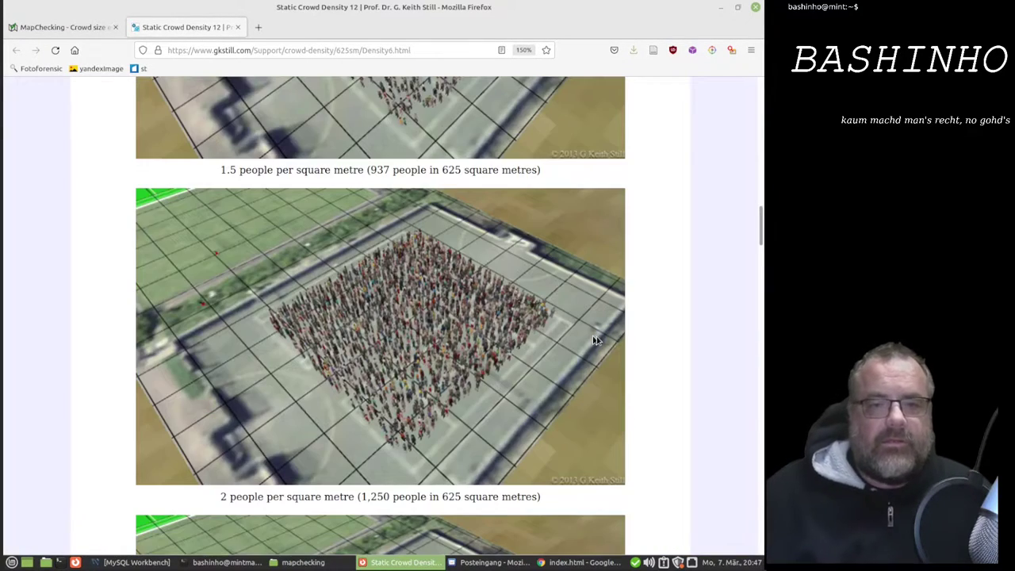
scroll(507, 261, "down", 2)
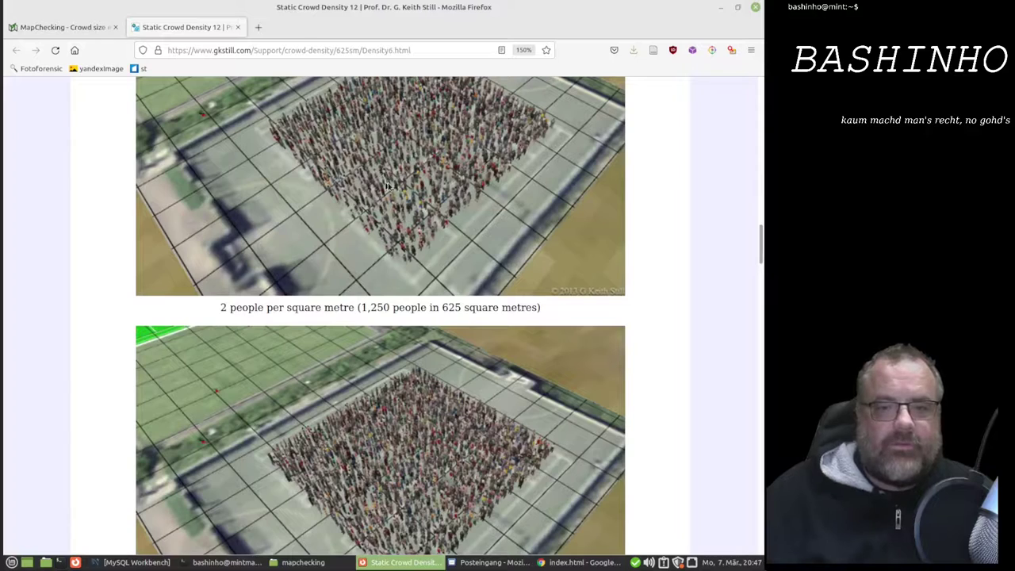
scroll(387, 186, "up", 3)
scroll(400, 178, "up", 2)
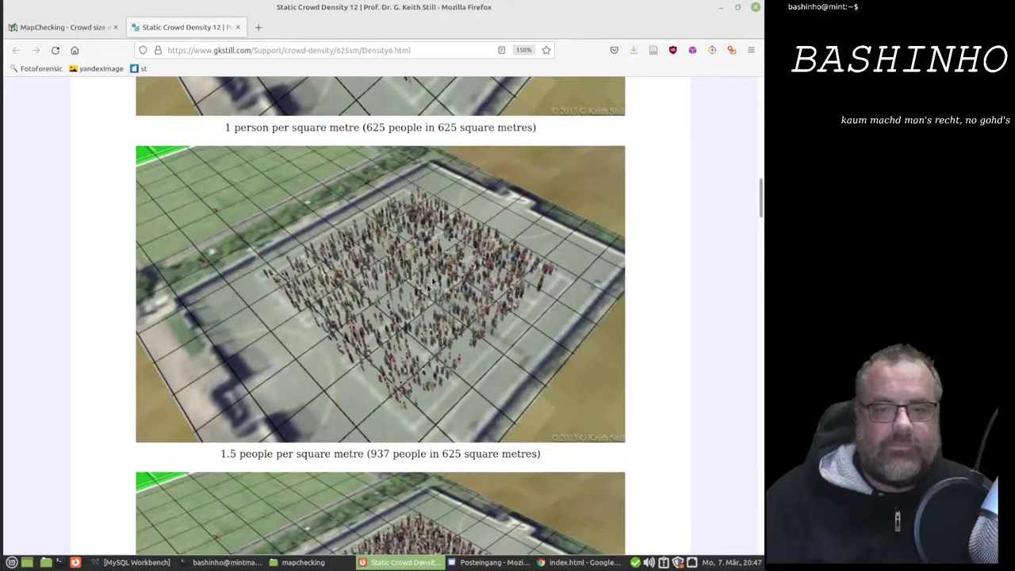
scroll(351, 139, "down", 1)
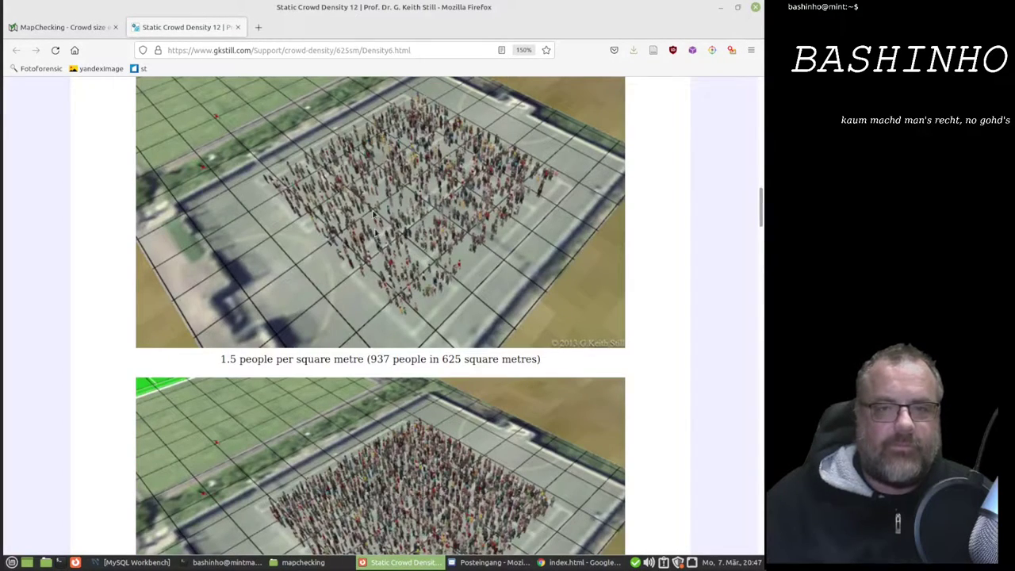
scroll(404, 271, "down", 3)
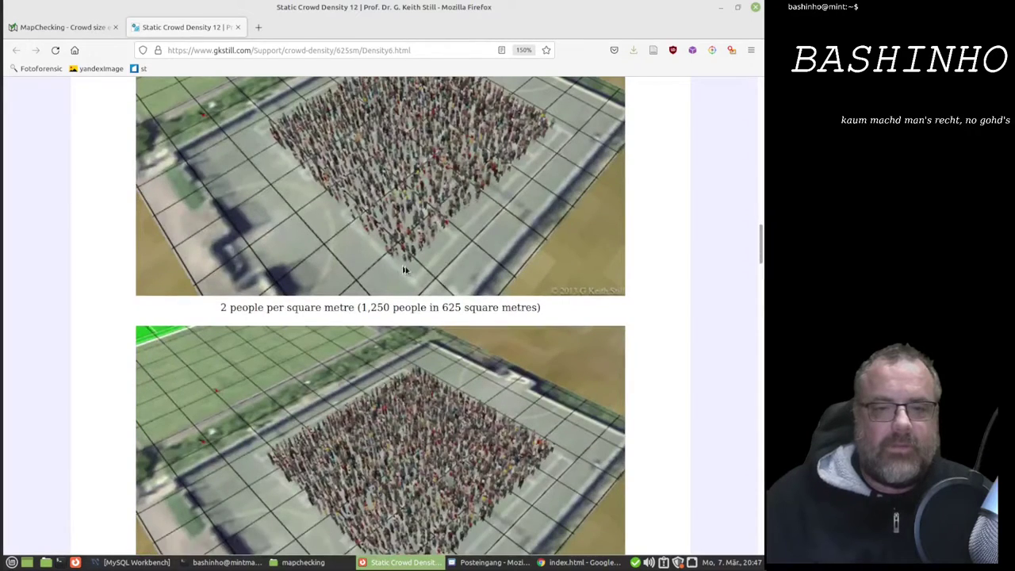
scroll(404, 271, "up", 1)
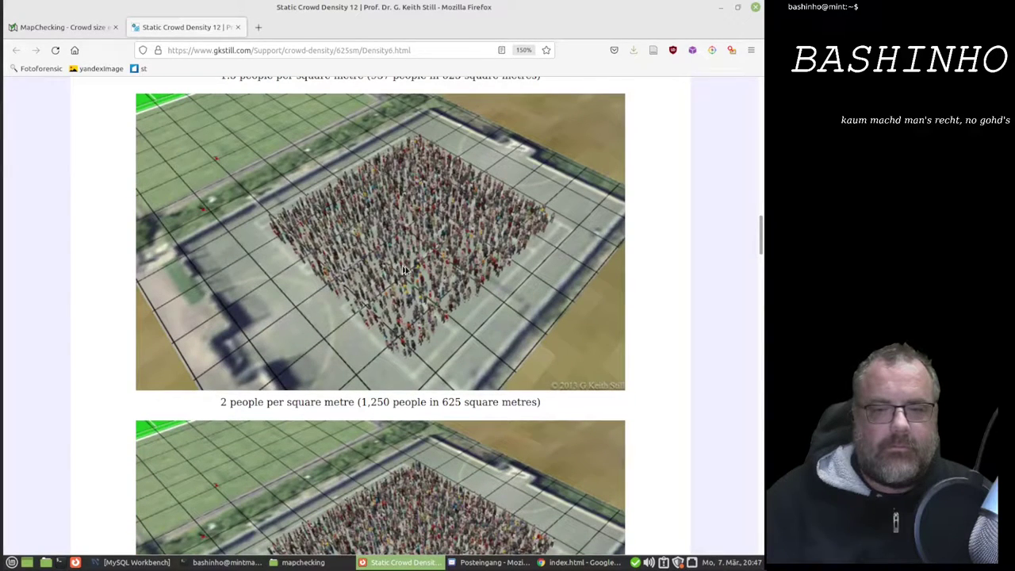
scroll(403, 271, "up", 5)
scroll(404, 270, "up", 2)
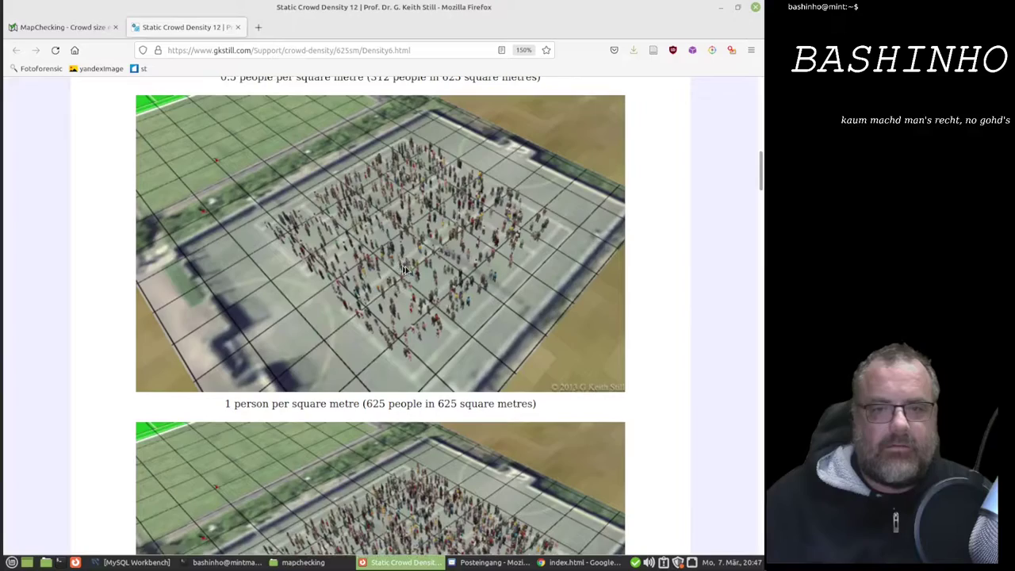
scroll(404, 271, "down", 3)
scroll(403, 270, "down", 1)
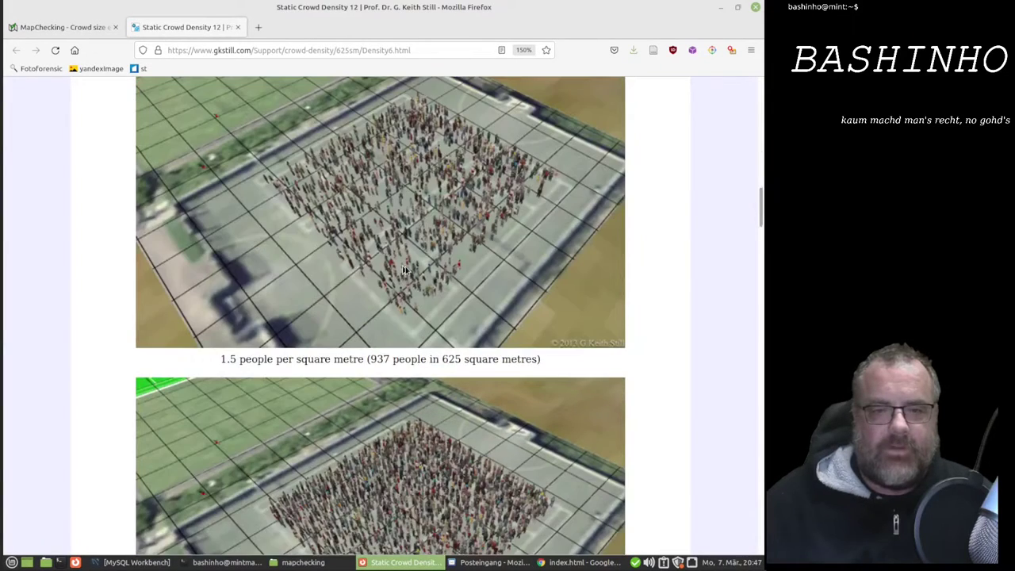
scroll(353, 209, "down", 2)
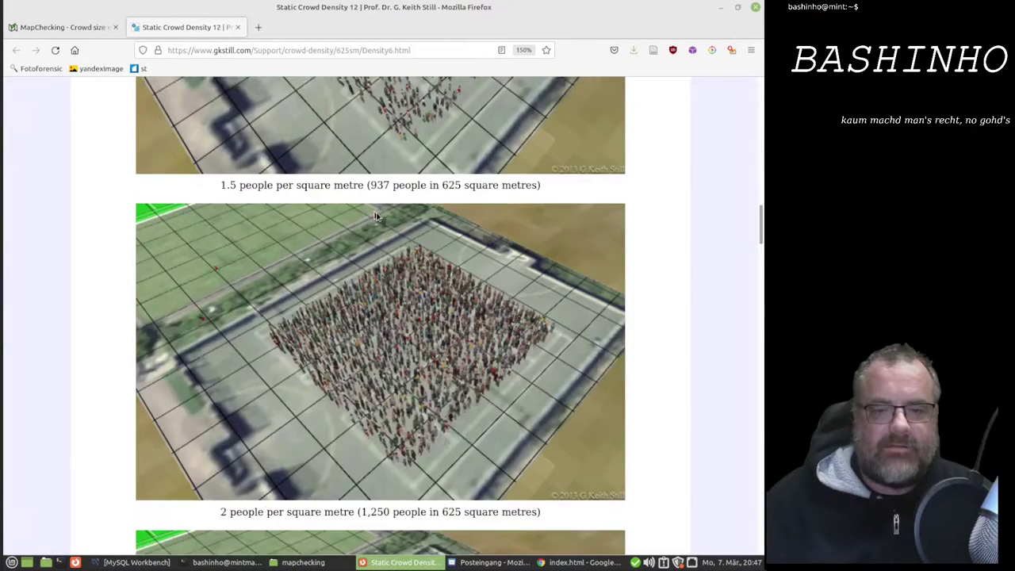
scroll(333, 230, "down", 1)
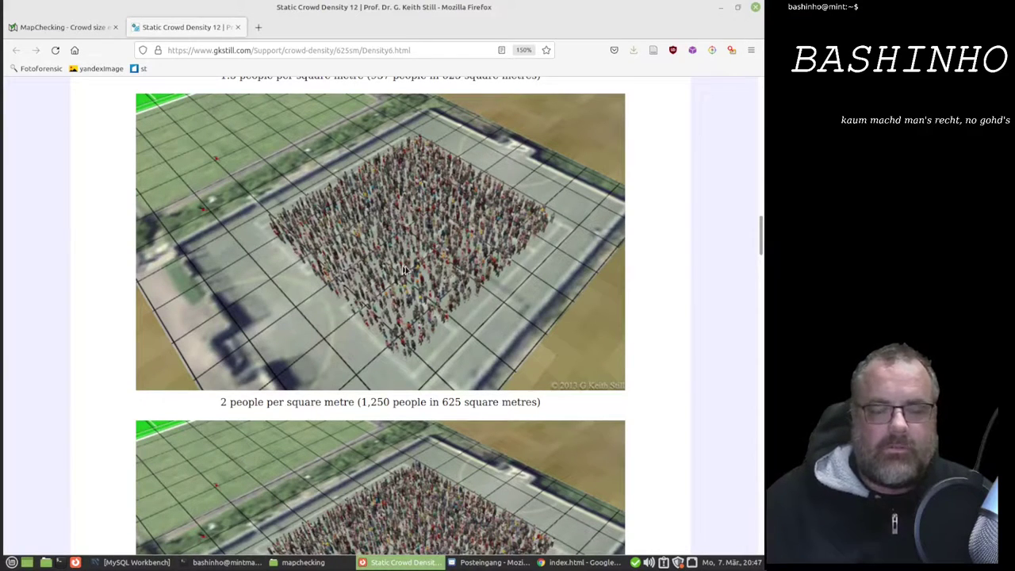
scroll(406, 267, "down", 3)
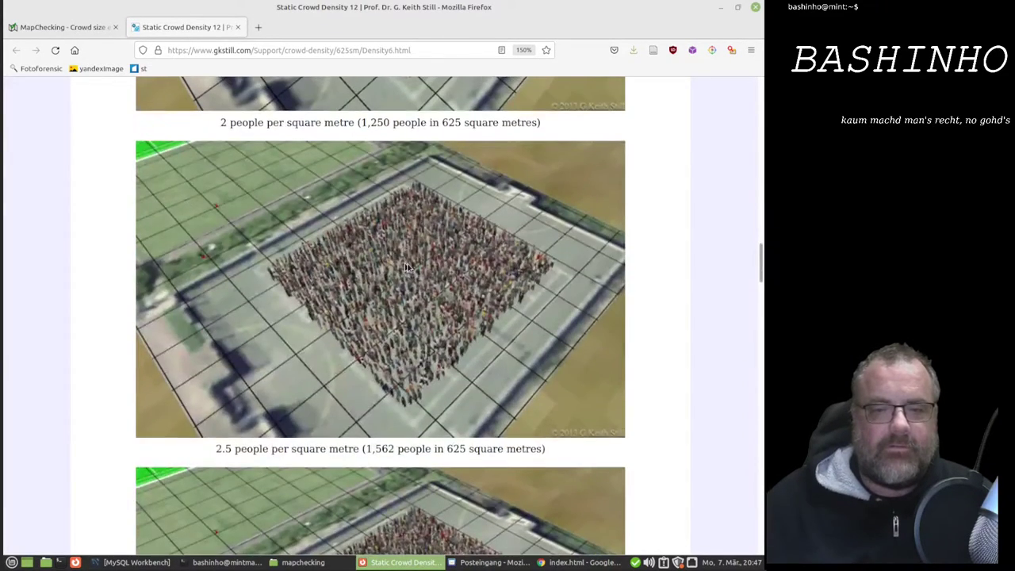
scroll(405, 267, "up", 1)
scroll(406, 268, "down", 1)
scroll(405, 268, "down", 3)
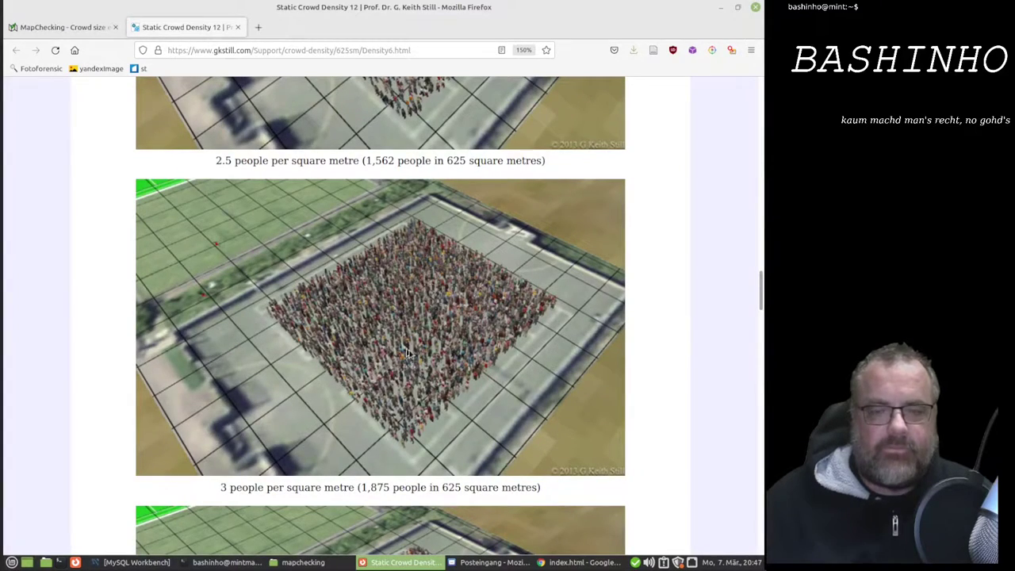
scroll(416, 343, "down", 4)
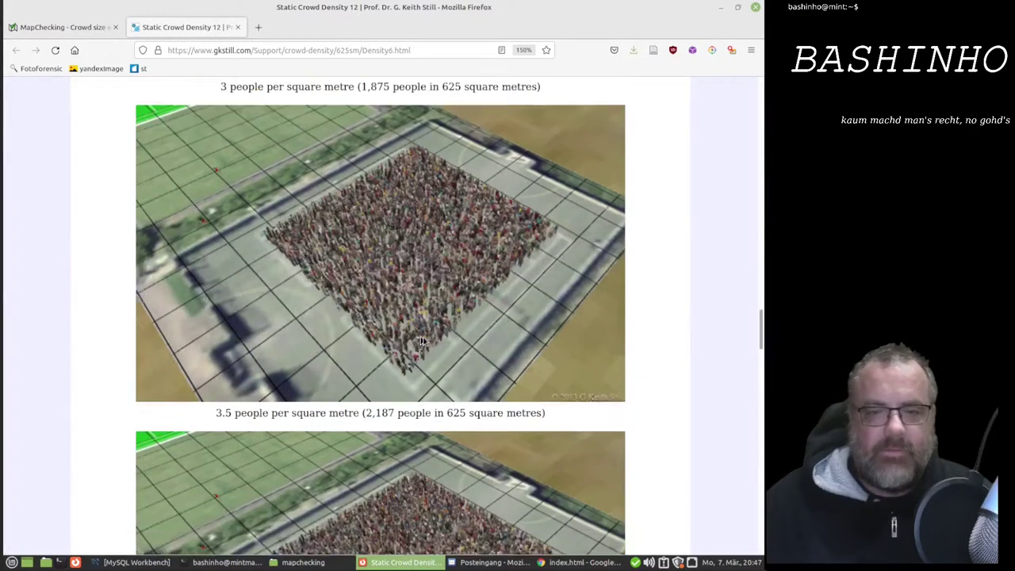
scroll(423, 341, "down", 4)
scroll(423, 341, "down", 5)
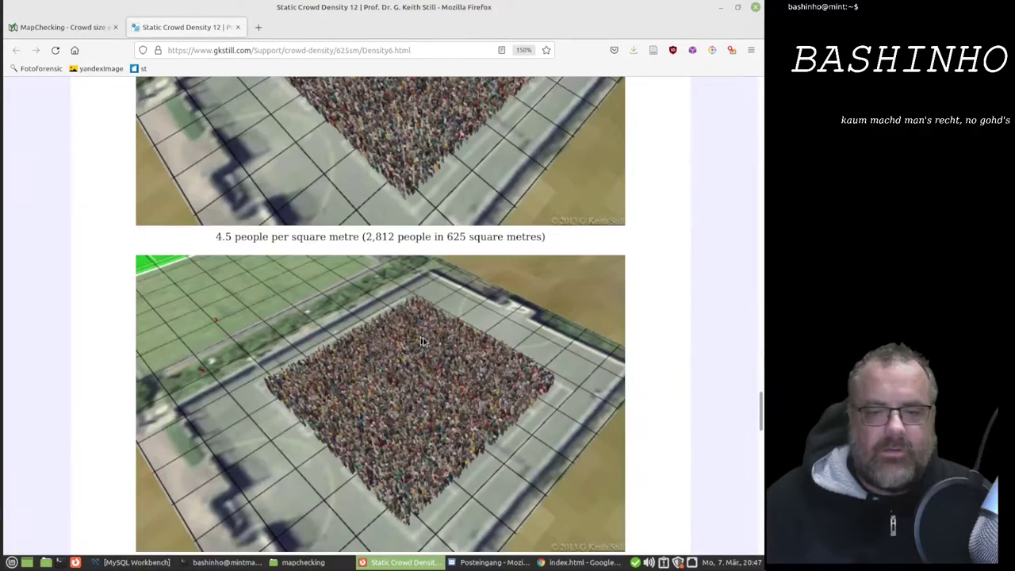
scroll(423, 341, "down", 1)
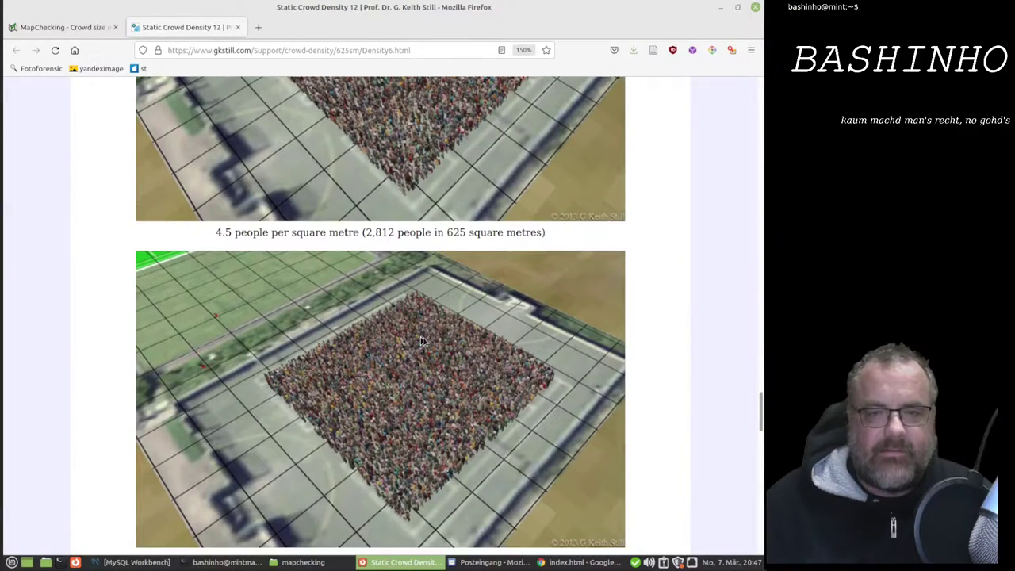
scroll(423, 341, "down", 1)
scroll(422, 338, "up", 1)
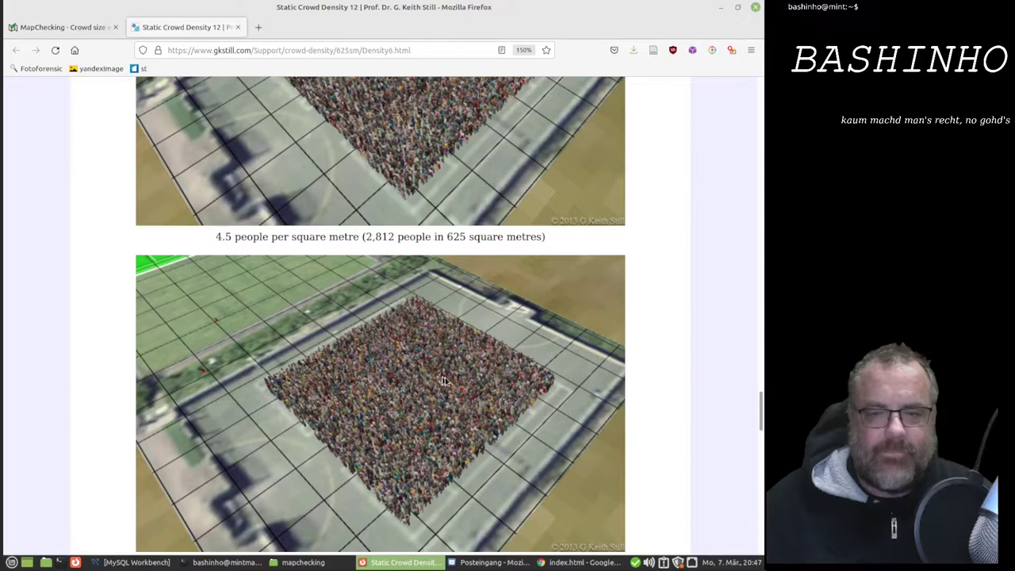
scroll(440, 383, "down", 1)
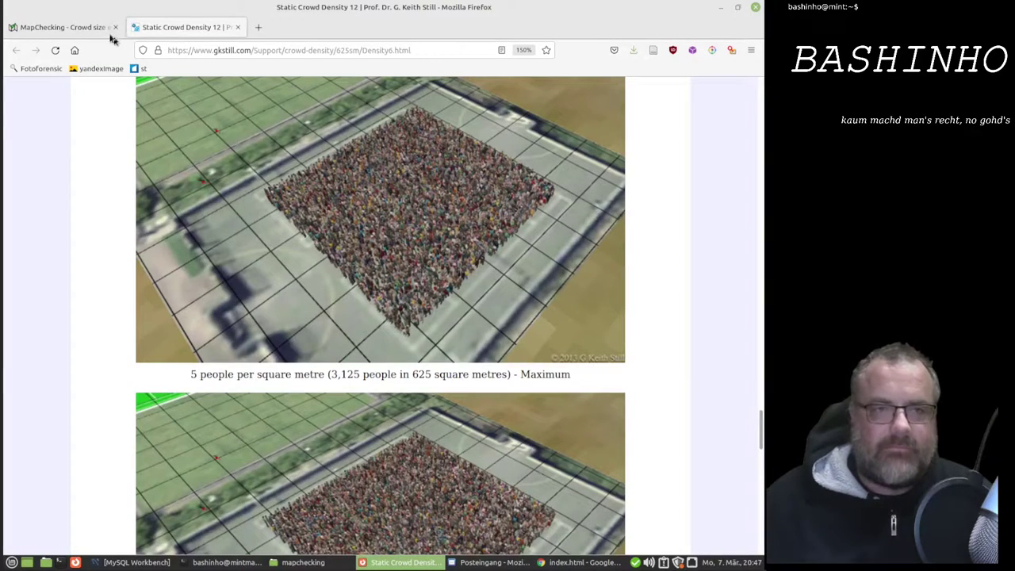
Step: Change the Tiergarten crowd density to 2.35 per sqm, estimating 126255 people
left_click(83, 31)
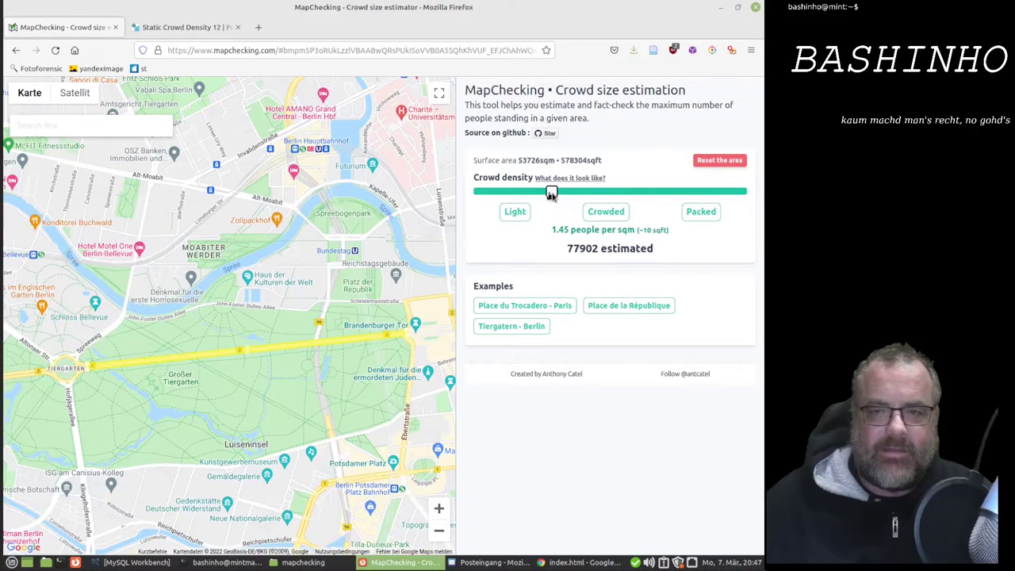
left_click_drag(551, 193, 741, 191)
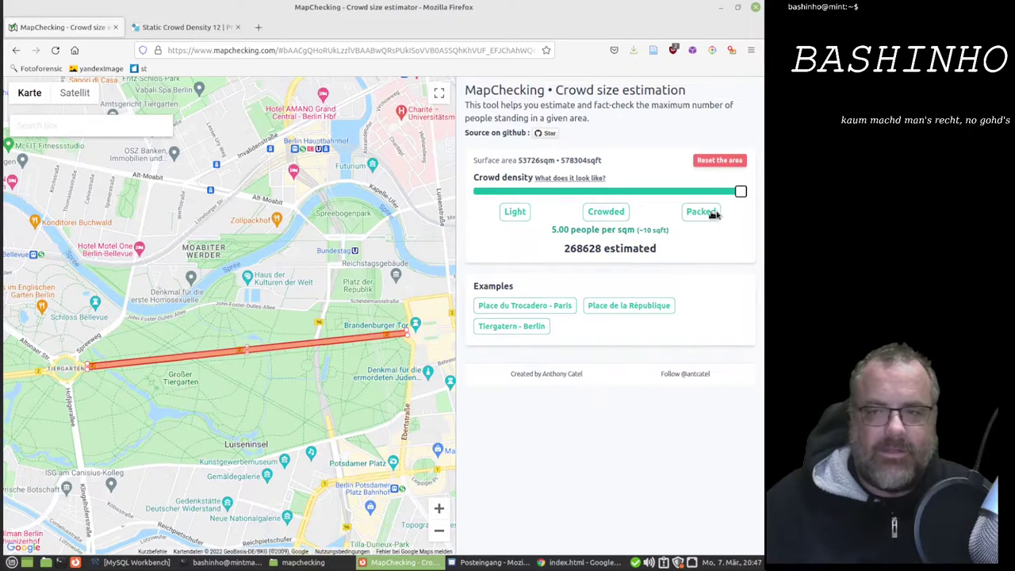
mouse_move(740, 191)
left_mouse_down()
mouse_move(568, 193)
mouse_move(601, 204)
left_mouse_up()
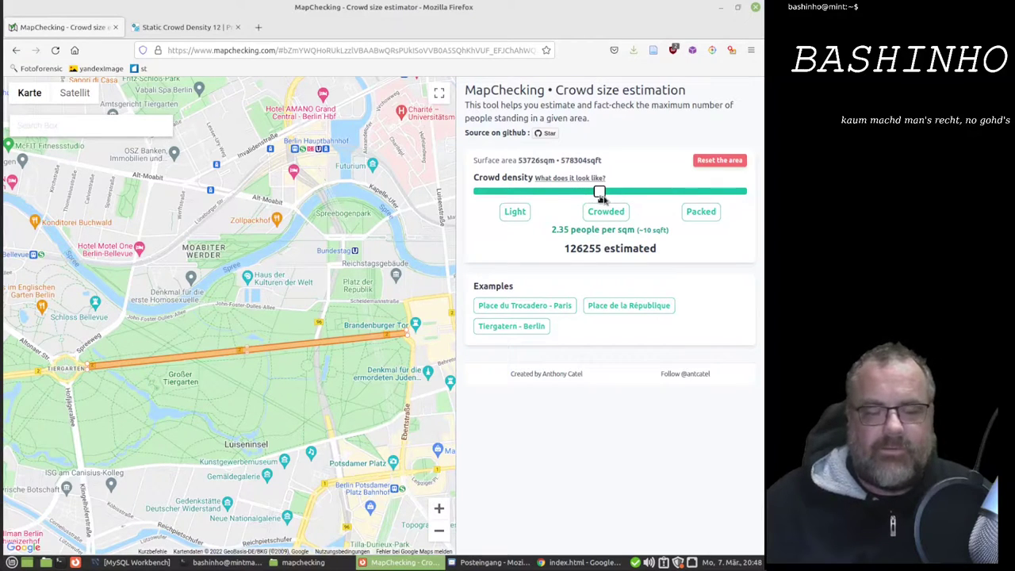
left_click(198, 27)
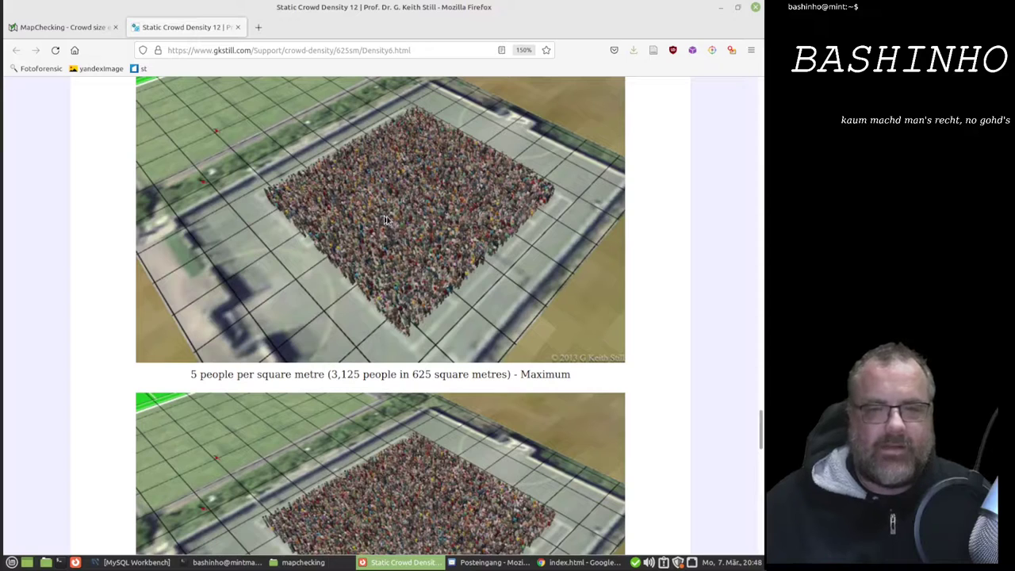
Step: Open the 'Visualising crowd density' page from the link list at the bottom
scroll(394, 219, "down", 3)
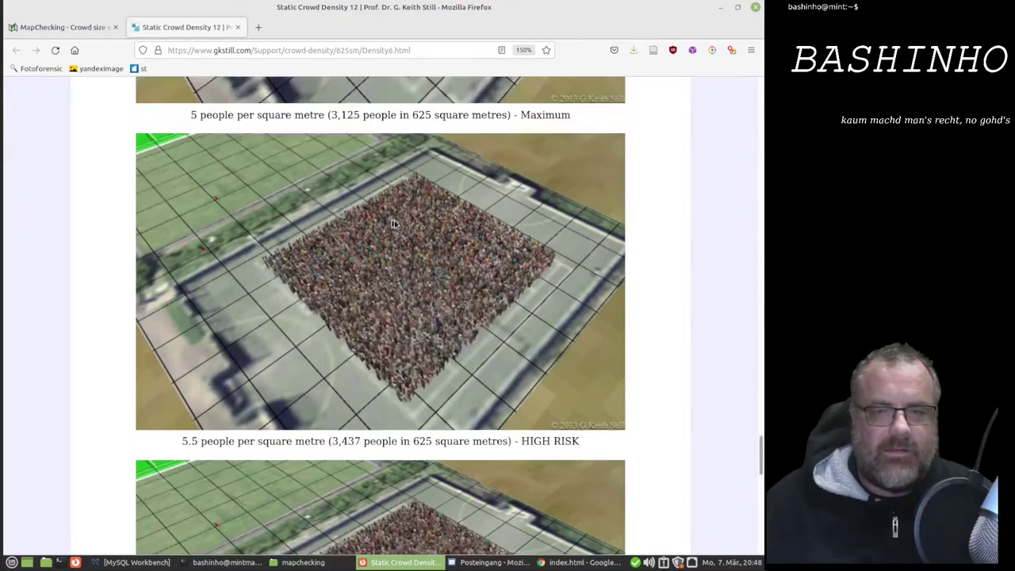
scroll(394, 219, "down", 6)
scroll(394, 222, "up", 5)
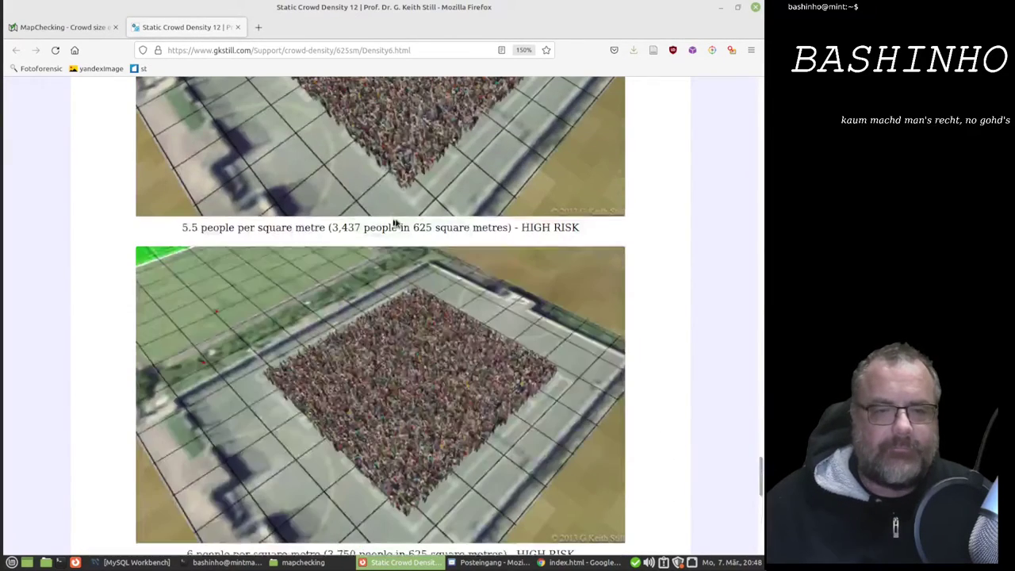
scroll(394, 222, "down", 5)
scroll(391, 221, "down", 3)
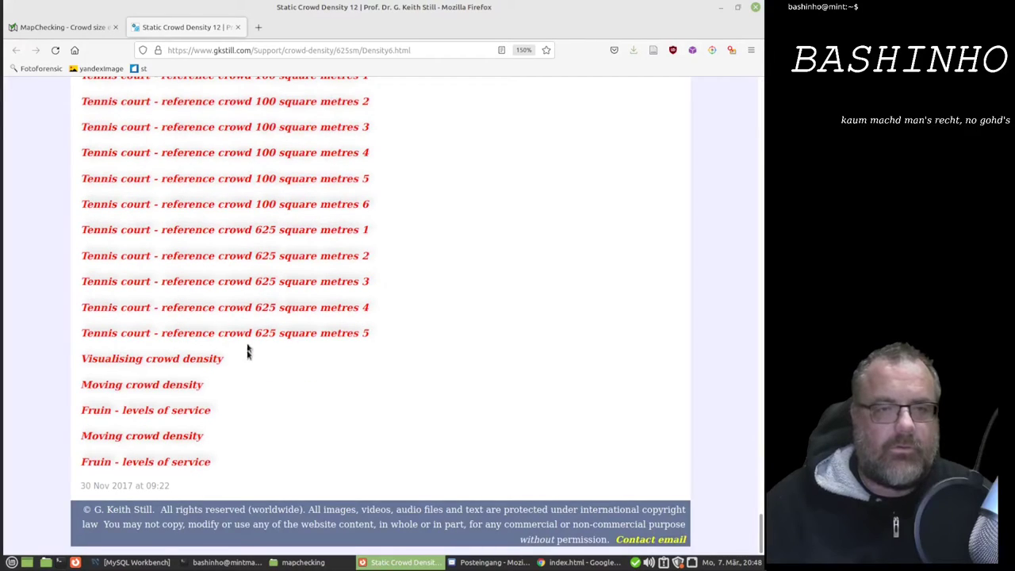
left_click(190, 361)
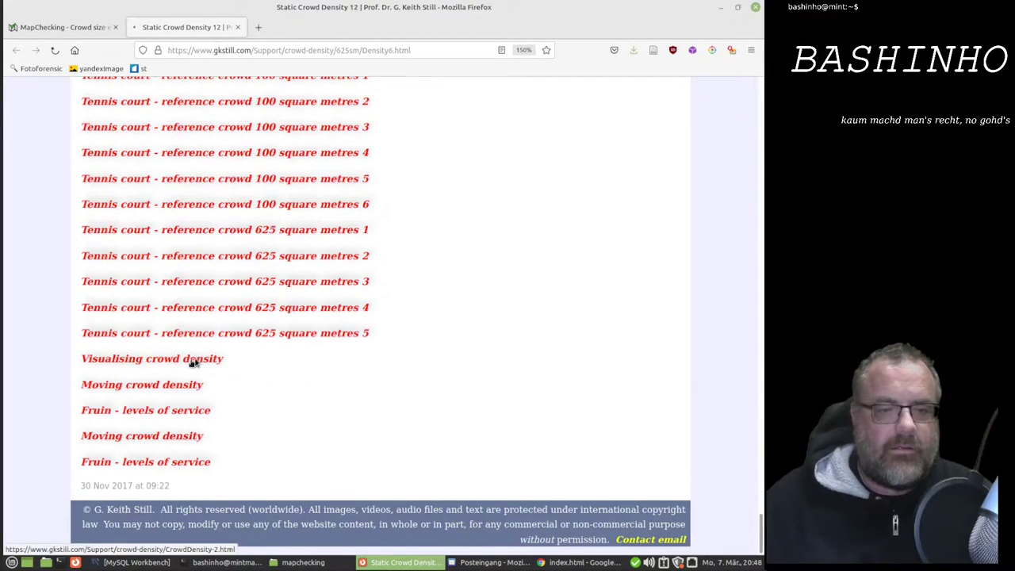
Step: Look through the crowd images from 1 up to 5 people per sqm
scroll(311, 339, "down", 5)
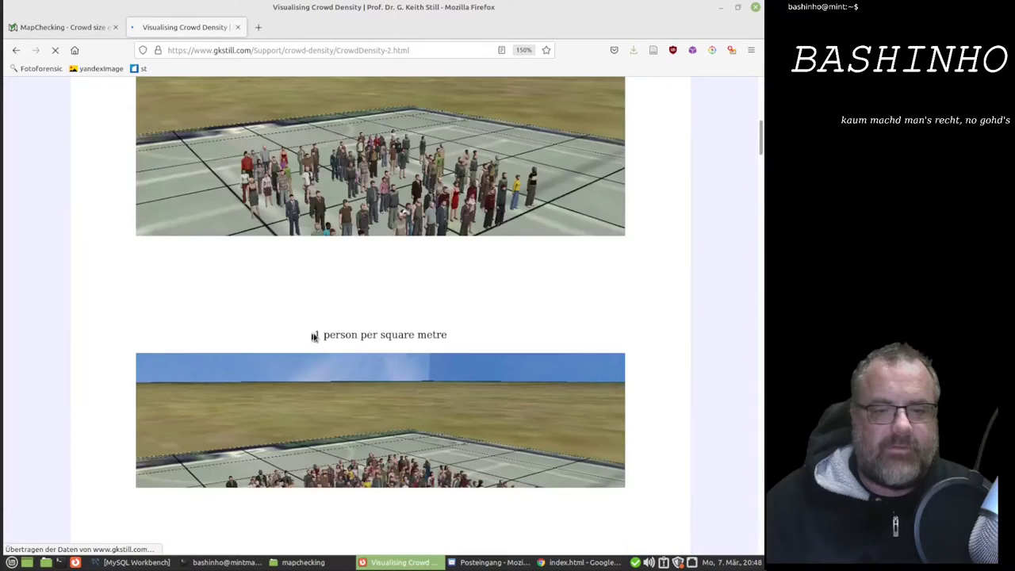
scroll(313, 336, "down", 3)
scroll(312, 336, "down", 2)
scroll(313, 336, "down", 2)
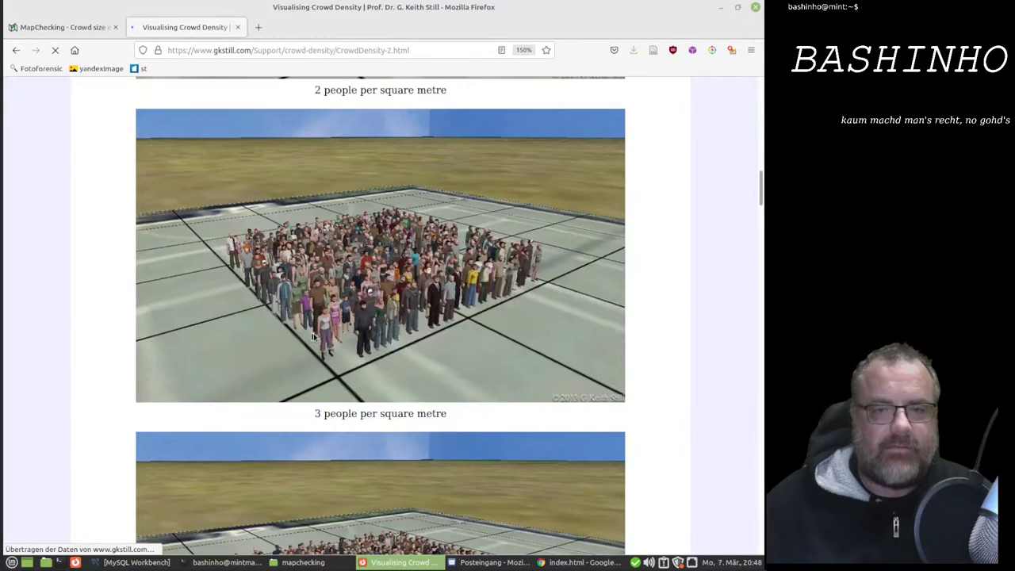
scroll(313, 337, "down", 2)
scroll(313, 333, "down", 3)
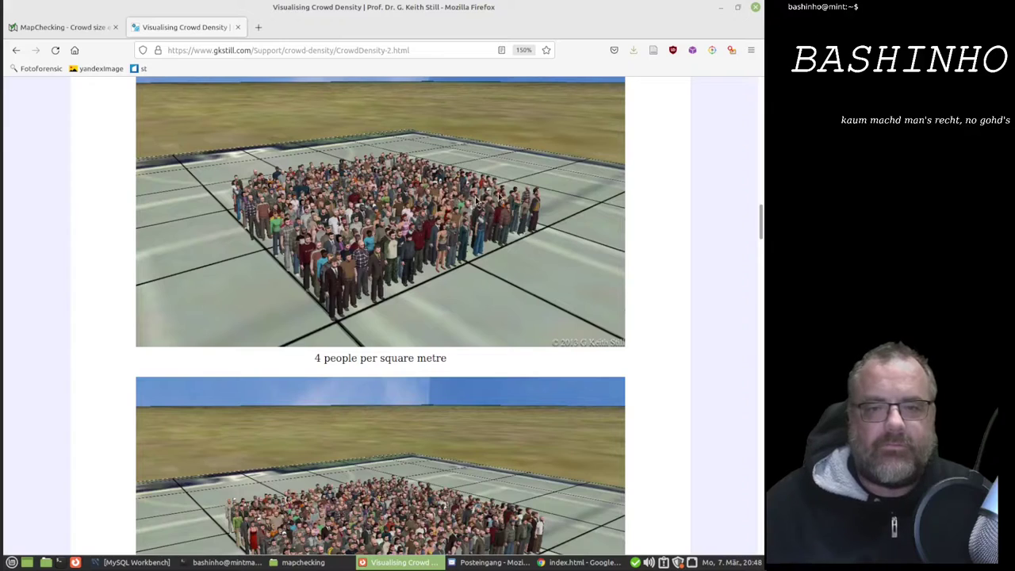
scroll(388, 266, "down", 3)
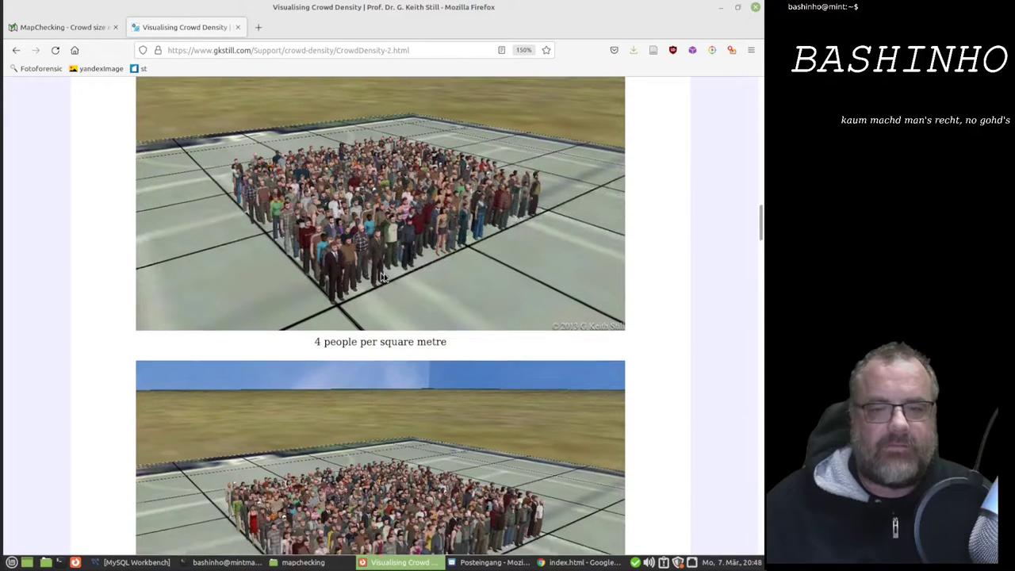
scroll(385, 278, "down", 3)
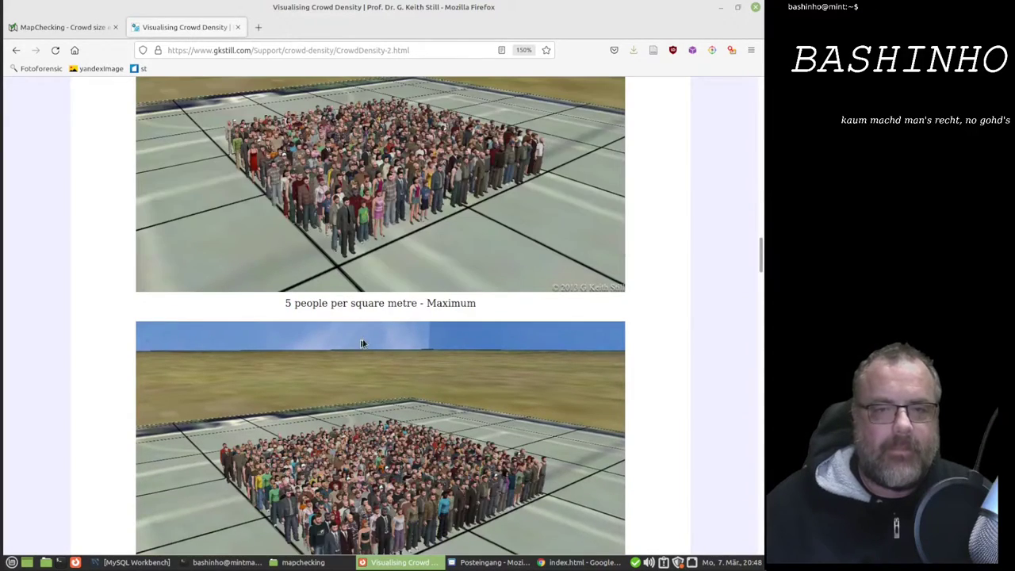
Step: Show the MapChecking map as satellite imagery centred on the Siegessäule roundabout
left_click(95, 27)
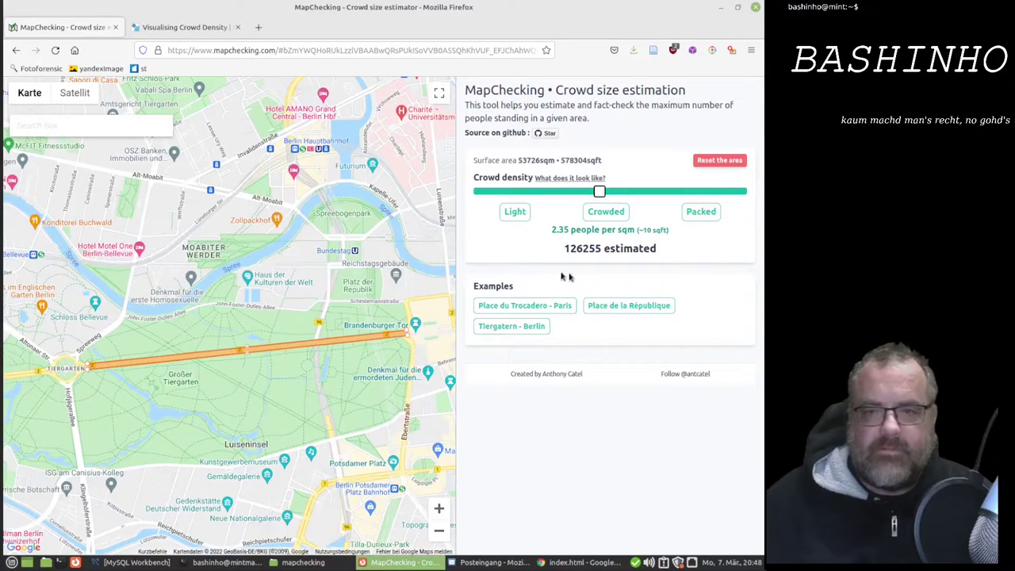
left_click(76, 94)
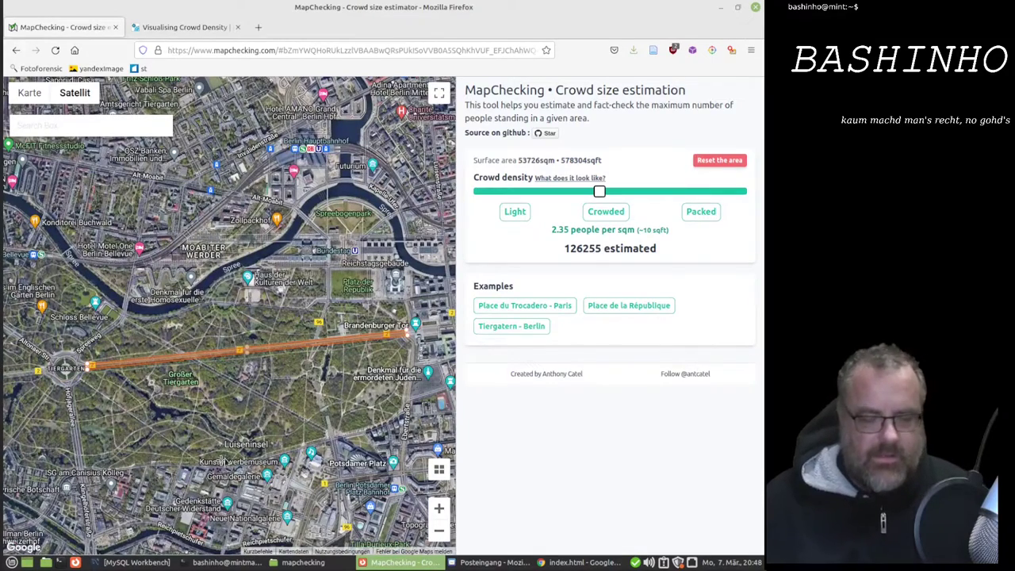
scroll(212, 410, "up", 3)
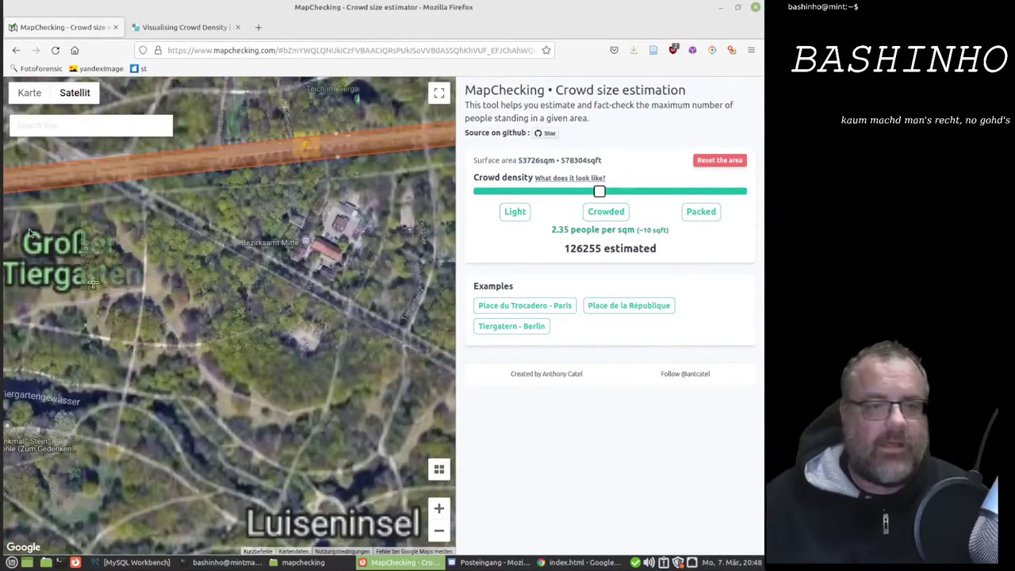
scroll(145, 354, "down", 2)
scroll(164, 251, "down", 2)
left_click_drag(164, 250, 246, 270)
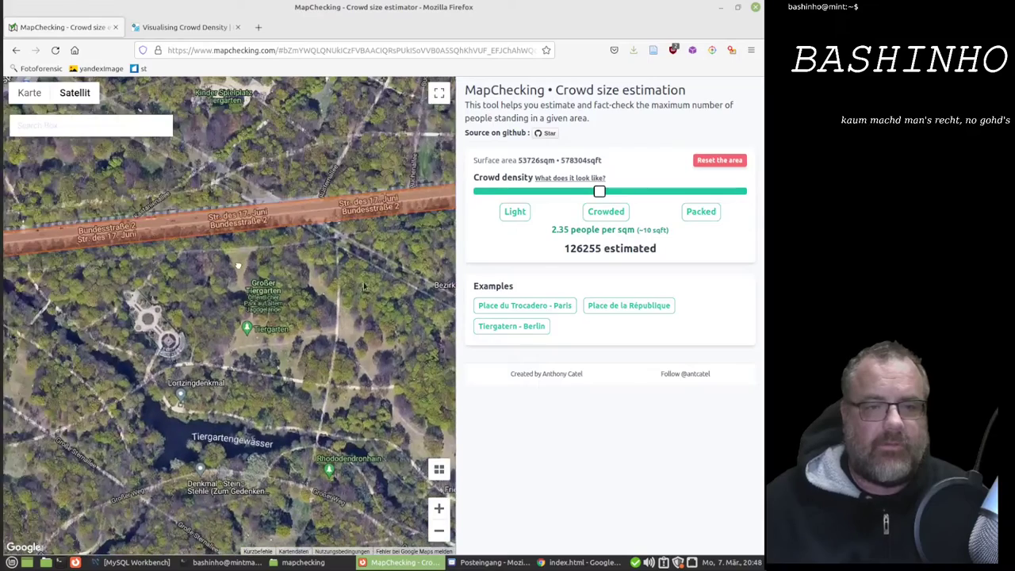
left_click_drag(119, 238, 238, 309)
left_click_drag(95, 253, 245, 253)
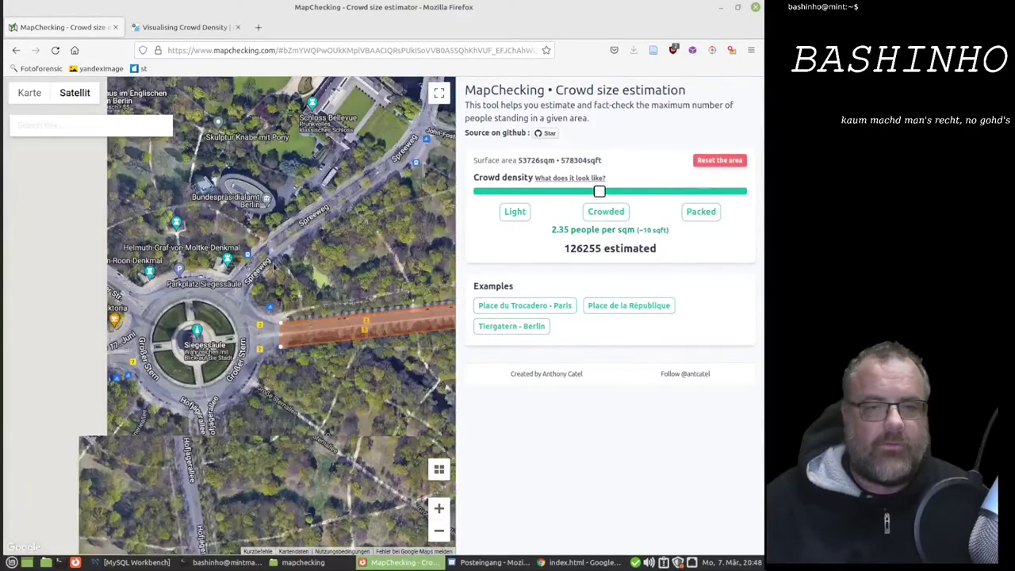
left_click_drag(167, 249, 250, 273)
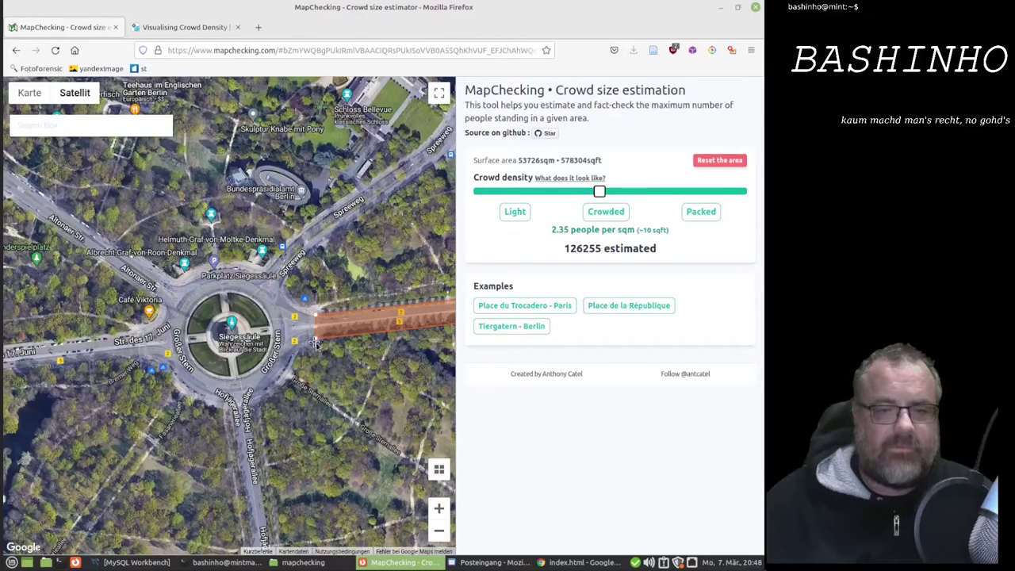
Step: Reshape the polygon around the Großer Stern roundabout, reaching 83334 sqm and 195833 people
left_click_drag(302, 309, 291, 299)
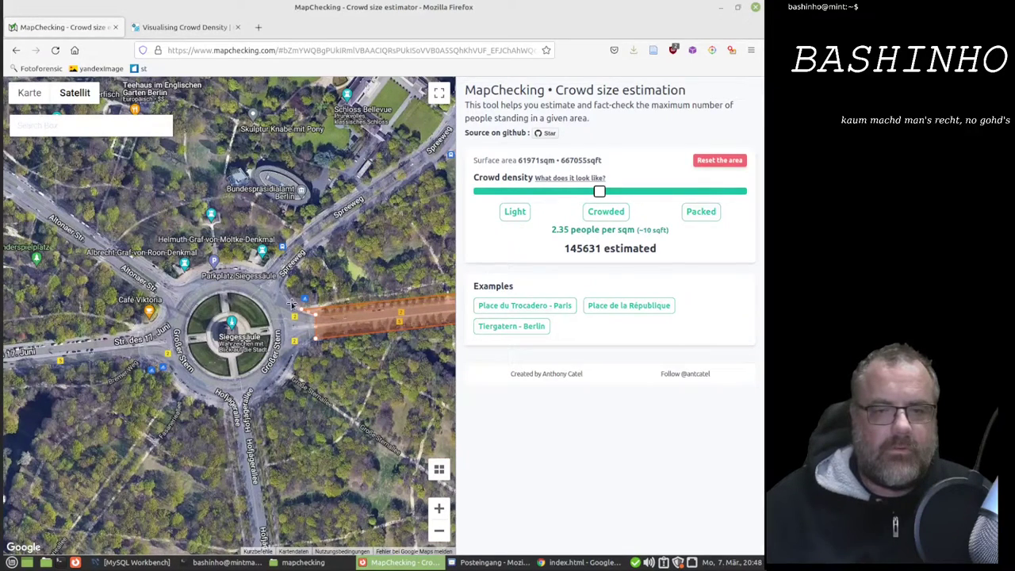
left_click_drag(292, 304, 286, 300)
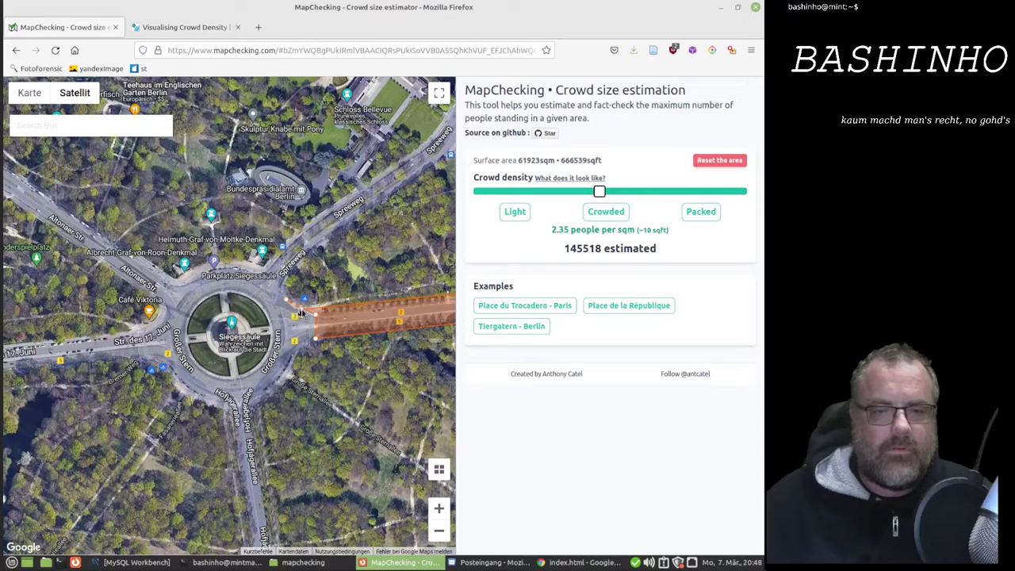
left_click_drag(302, 318, 316, 319)
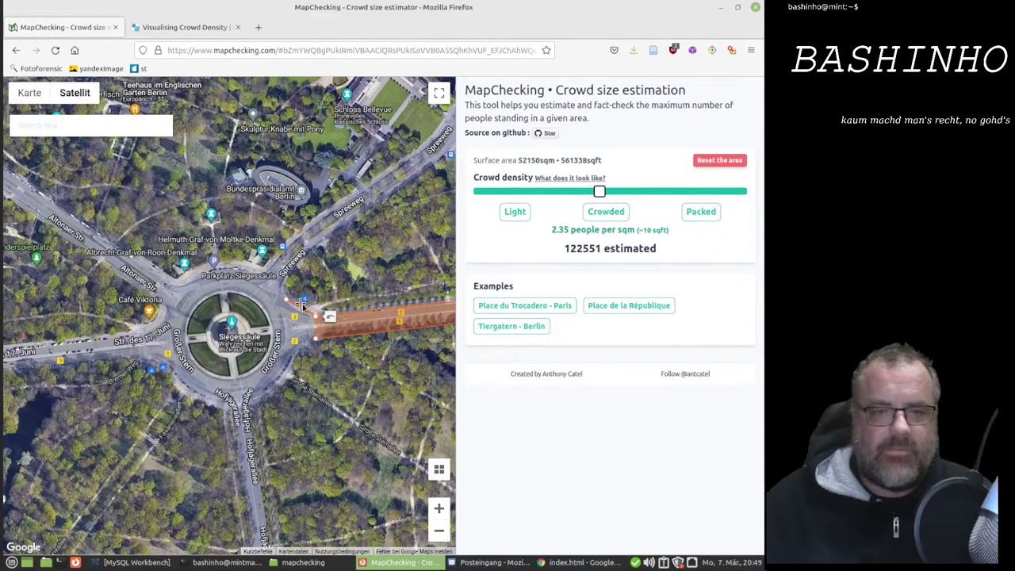
left_click_drag(290, 294, 280, 286)
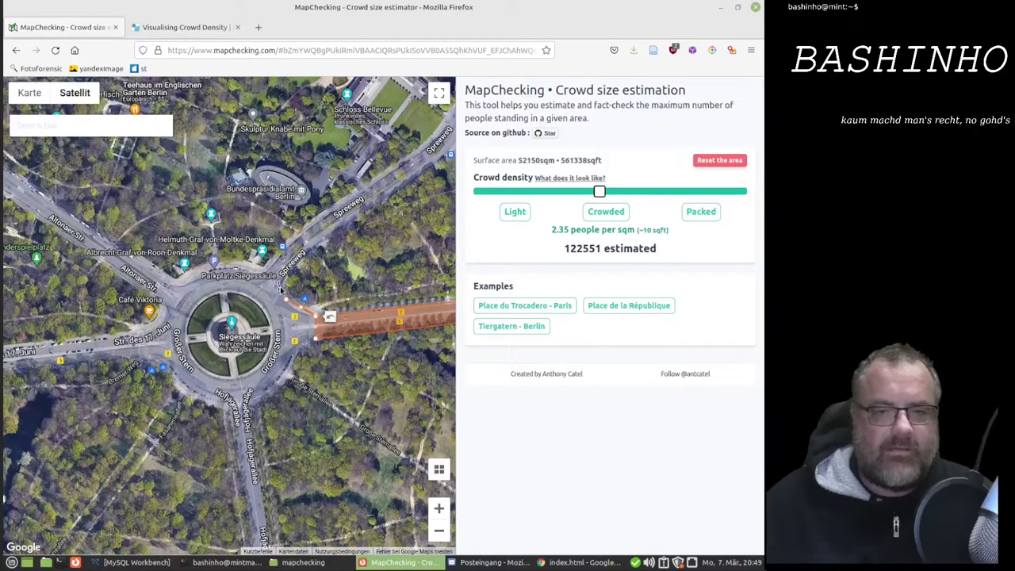
left_click_drag(260, 270, 226, 268)
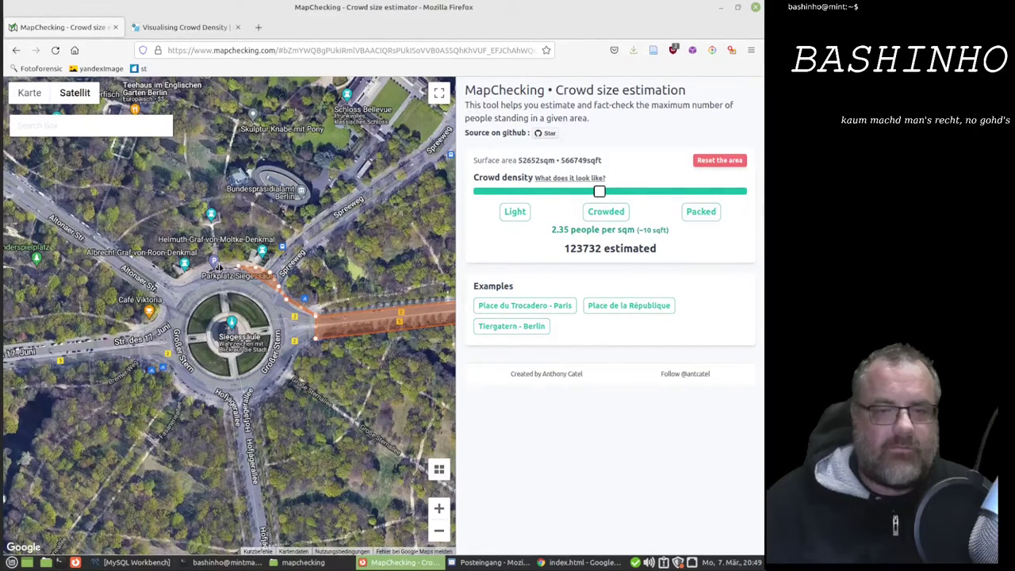
mouse_move(216, 266)
left_mouse_down()
mouse_move(185, 278)
mouse_move(147, 322)
mouse_move(158, 371)
mouse_move(205, 406)
mouse_move(270, 395)
mouse_move(293, 375)
left_mouse_up()
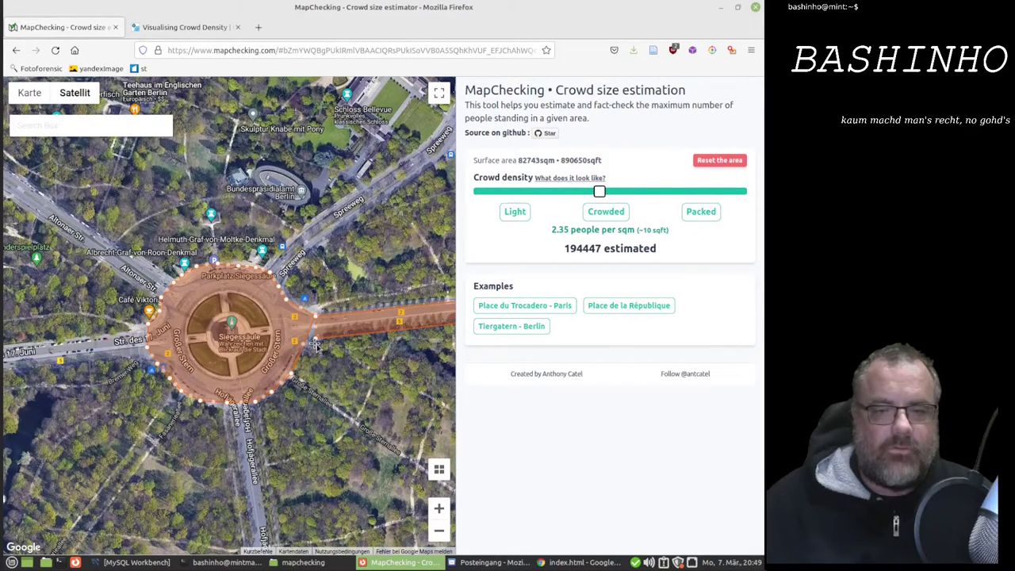
left_click_drag(316, 342, 315, 341)
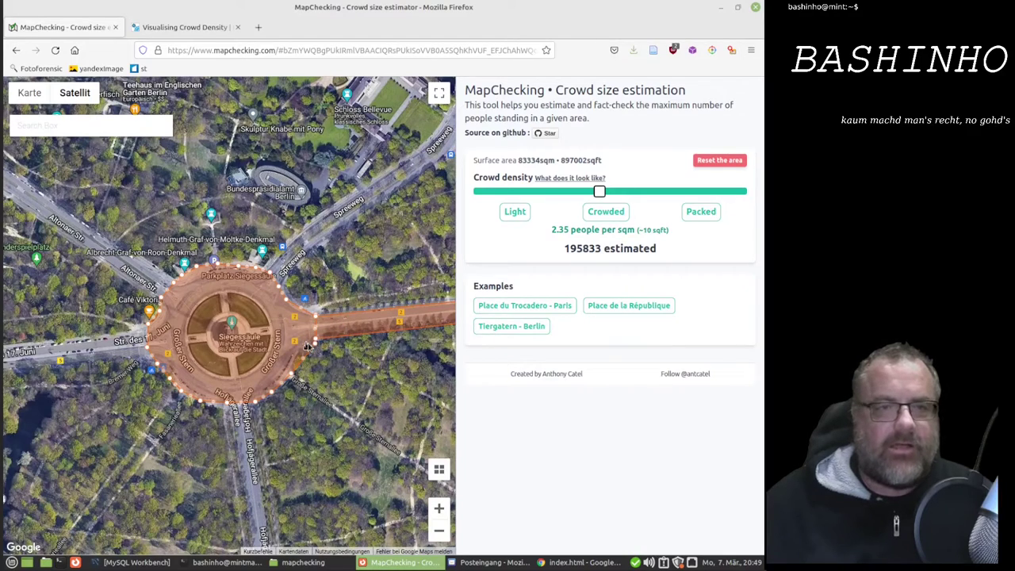
Step: Tilt the satellite map and rotate it clockwise five steps so the road runs downward
left_click(141, 130)
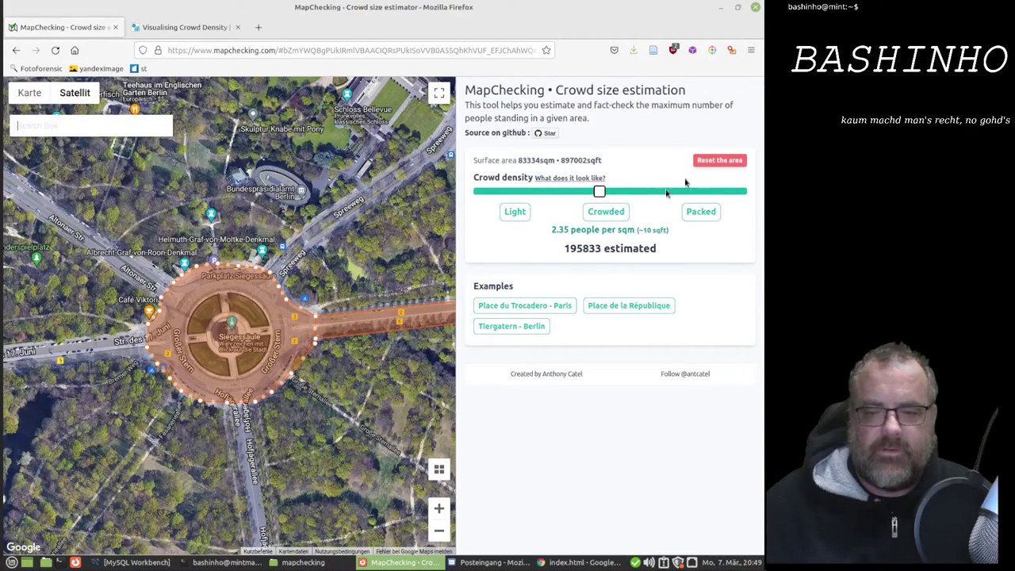
left_click(439, 471)
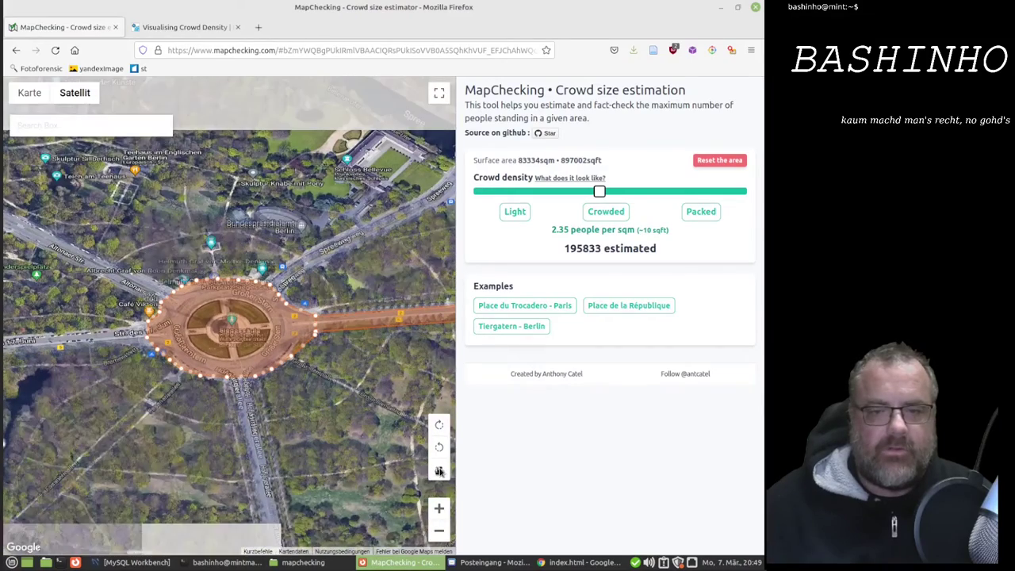
left_click(436, 425)
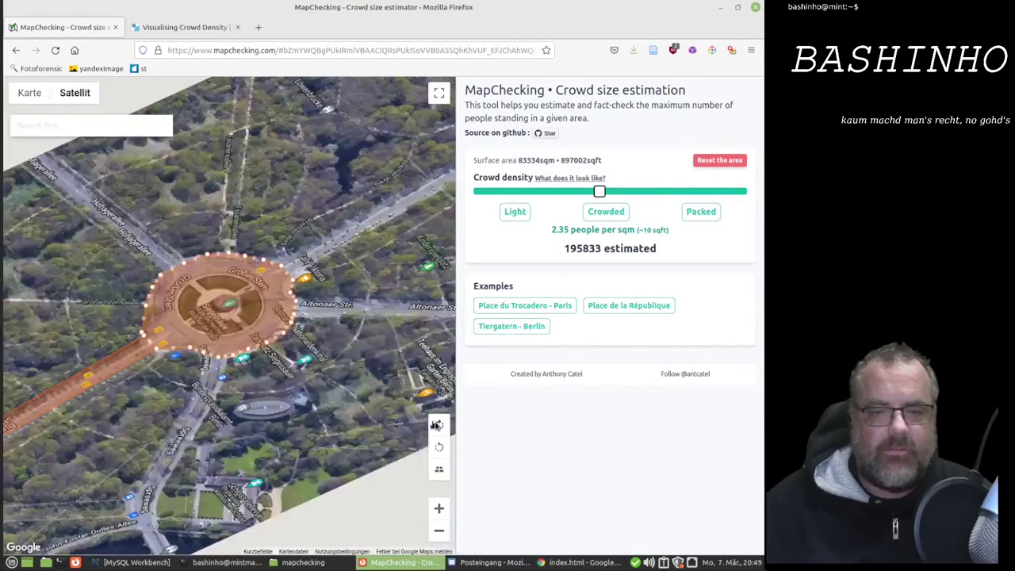
left_click(436, 425)
left_click(436, 425)
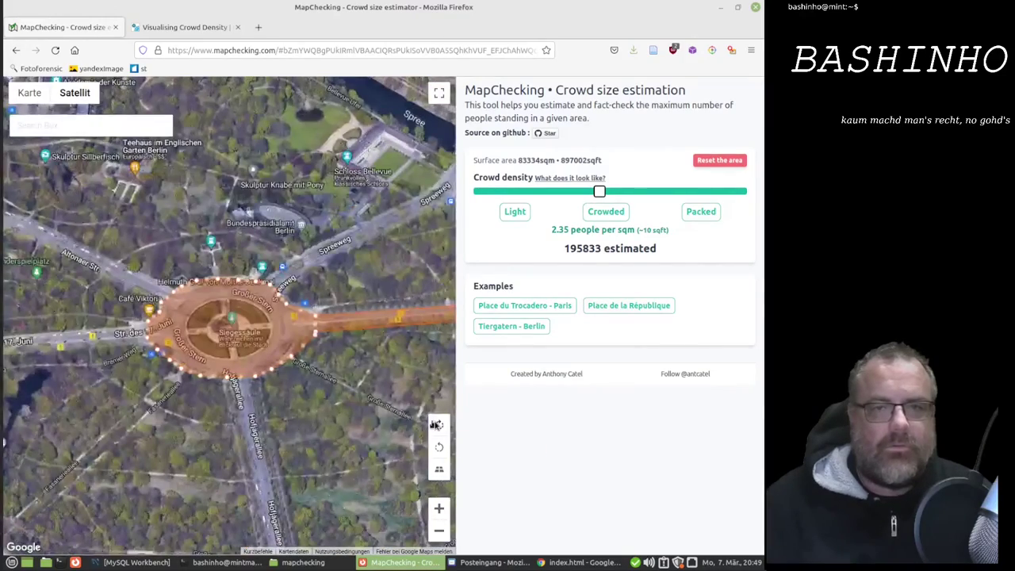
left_click(436, 425)
left_click(436, 425)
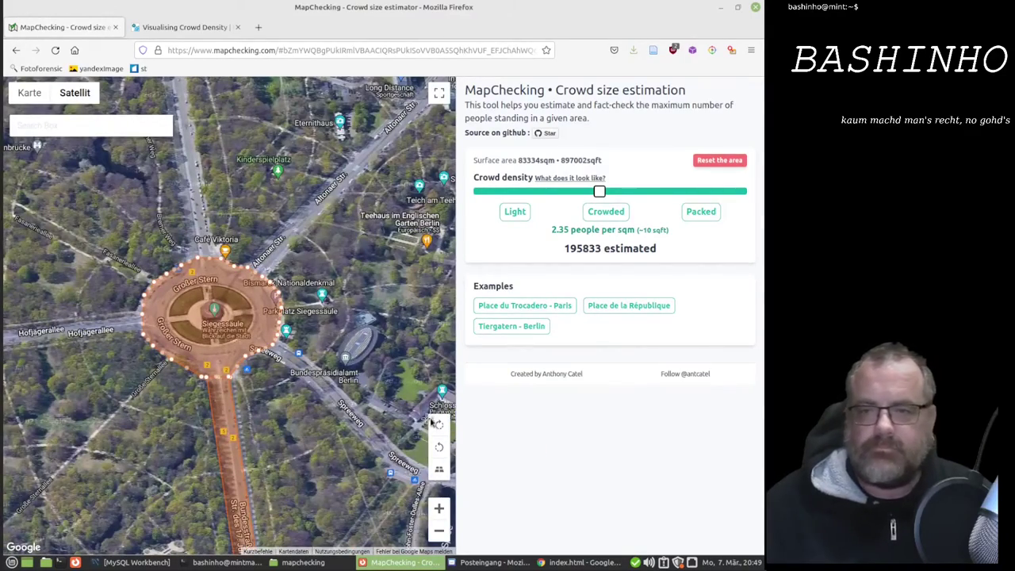